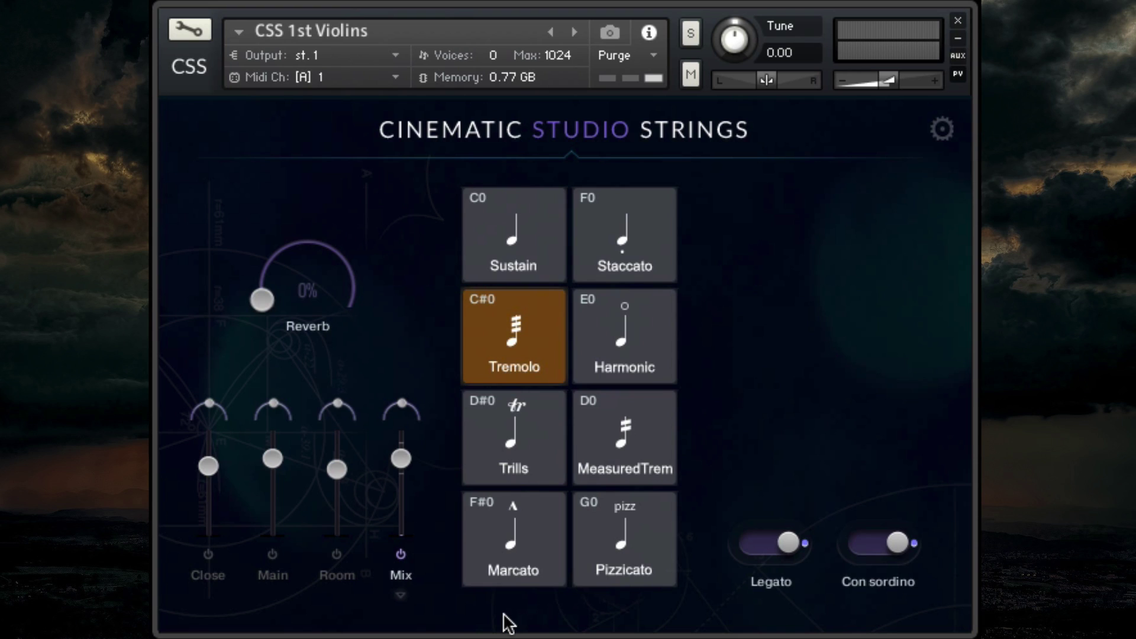
Step: Switch through the Sustain, Harmonic and measured tremolo articulations to Trills, and turn its Legato option off and back on
{"action": "left_click", "coordinate": [557, 222]}
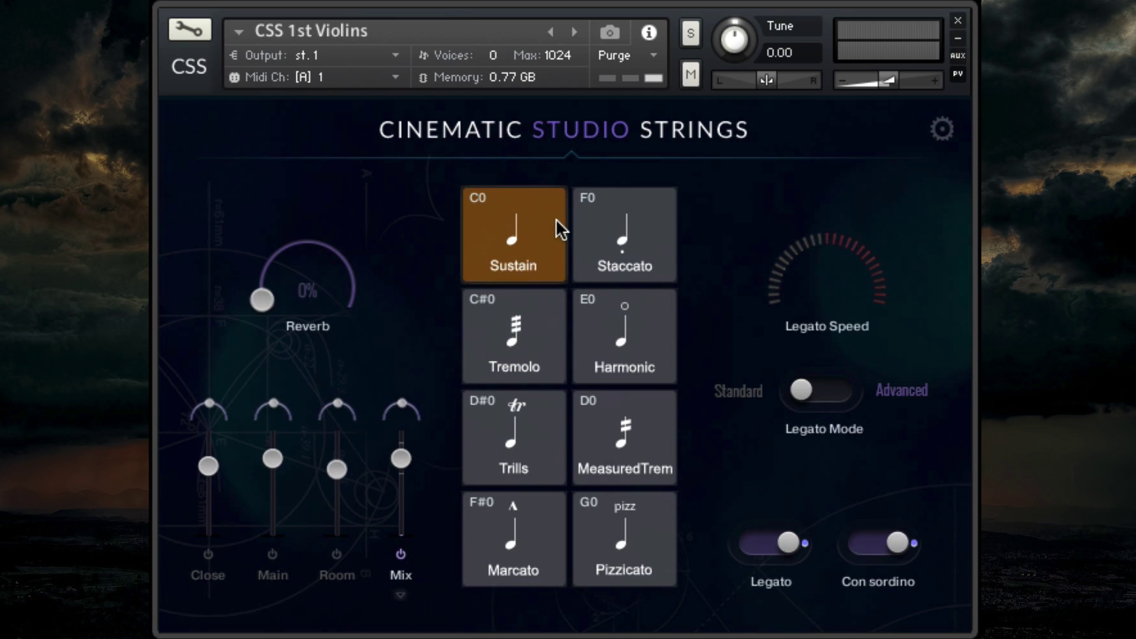
{"action": "left_click", "coordinate": [603, 370]}
{"action": "left_click", "coordinate": [608, 448]}
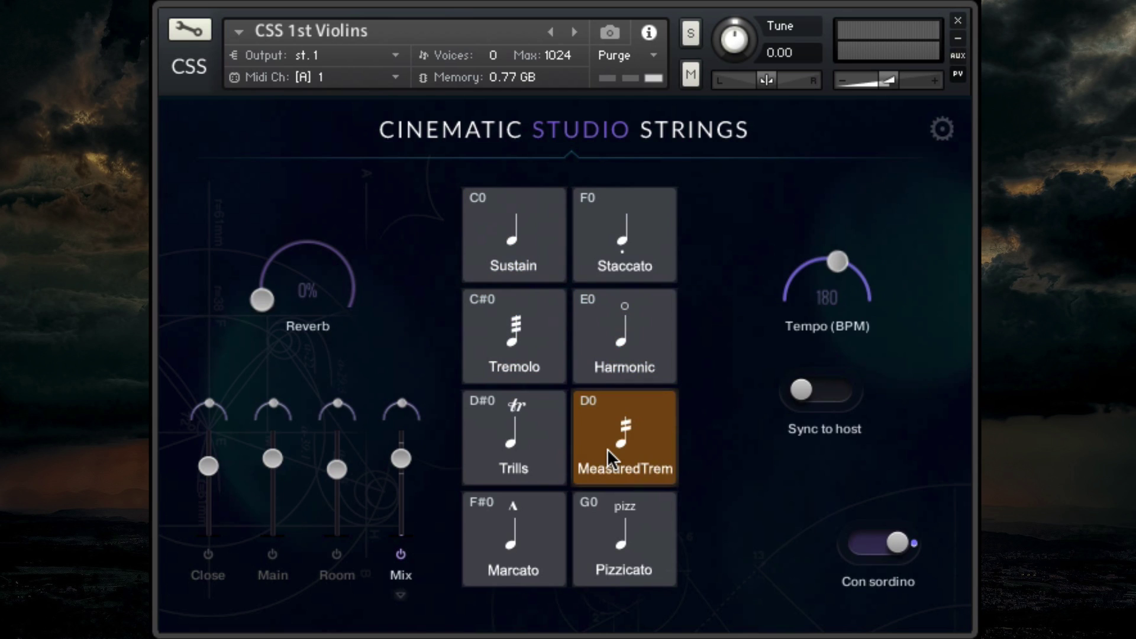
{"action": "left_click", "coordinate": [538, 448]}
{"action": "left_click", "coordinate": [771, 541]}
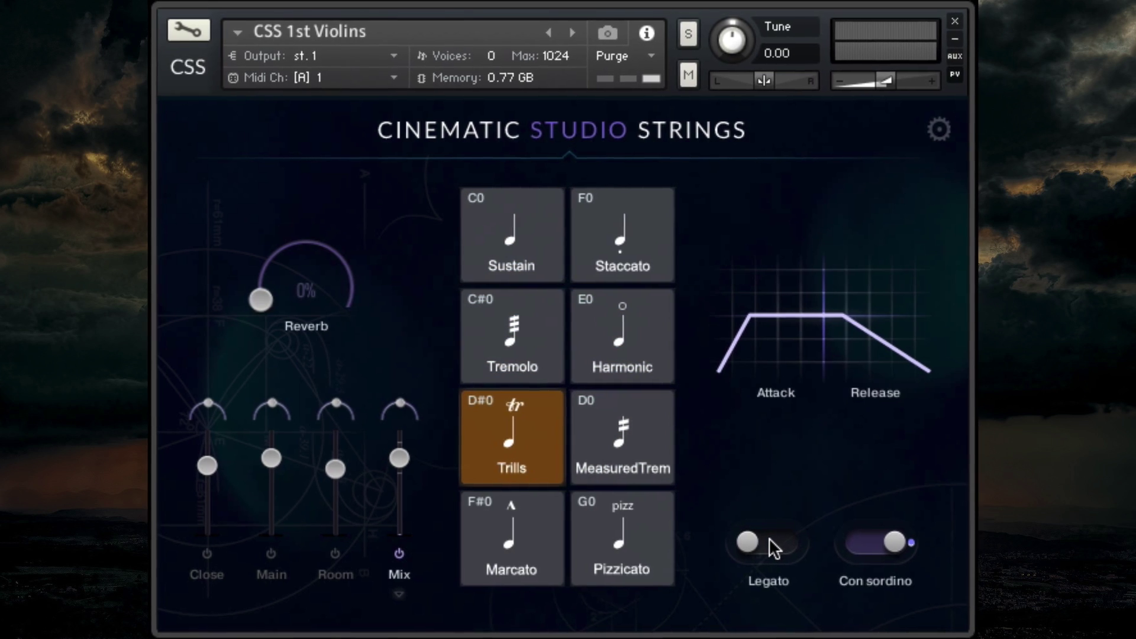
{"action": "left_click", "coordinate": [769, 540]}
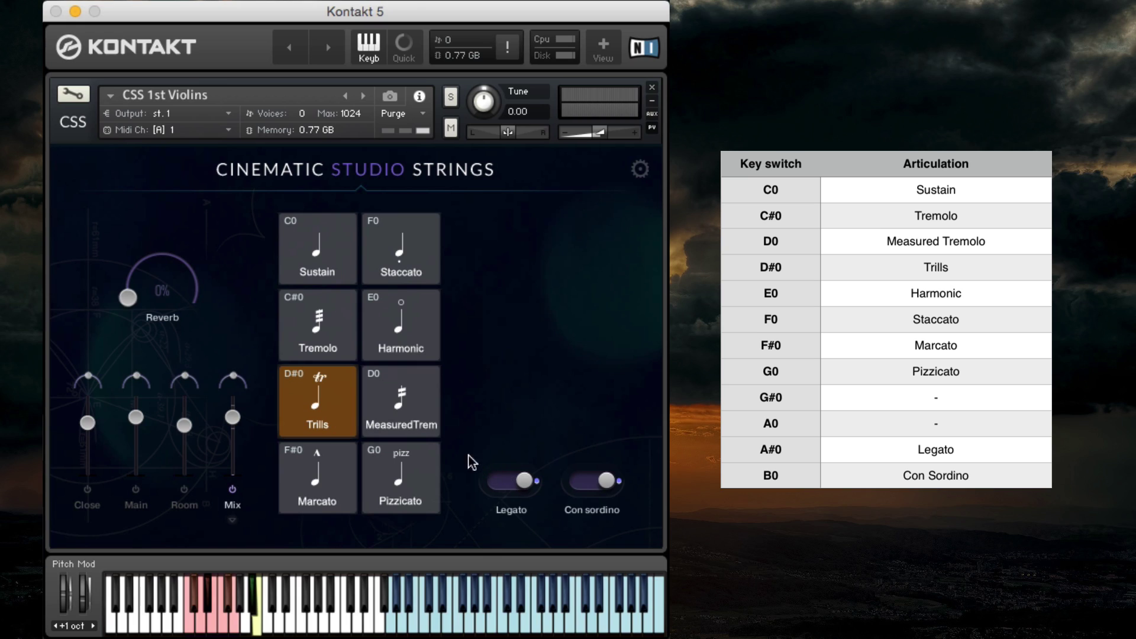
Step: Audition the Sustain, Tremolo and Harmonic articulations and return to Trills
{"action": "left_click", "coordinate": [345, 254]}
{"action": "left_click", "coordinate": [343, 307]}
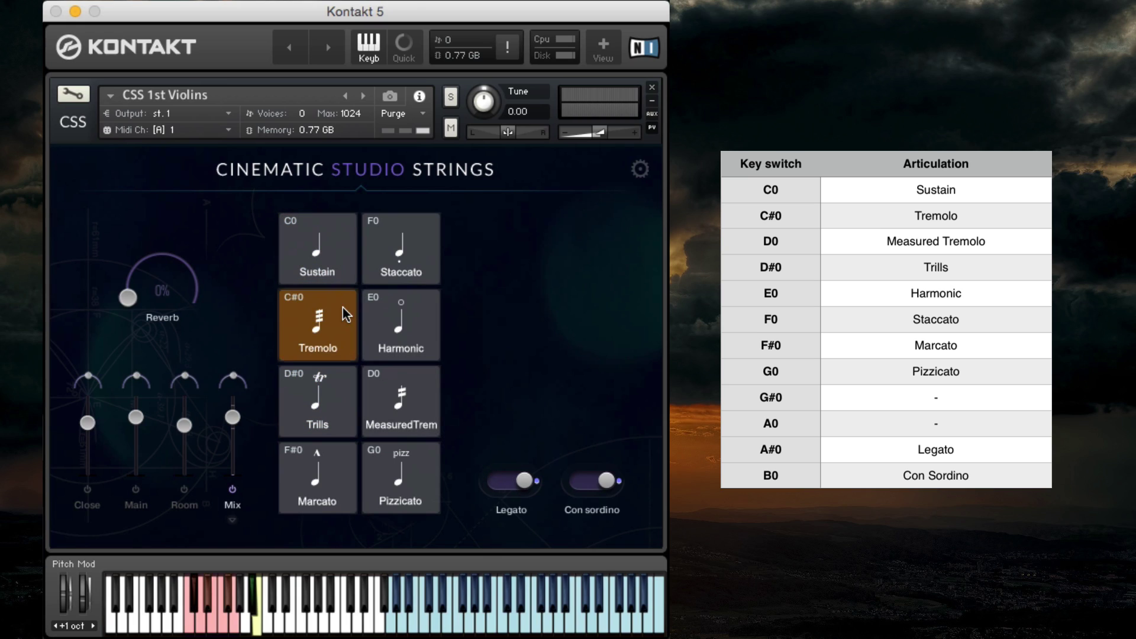
{"action": "left_click", "coordinate": [406, 325]}
{"action": "left_click", "coordinate": [344, 406]}
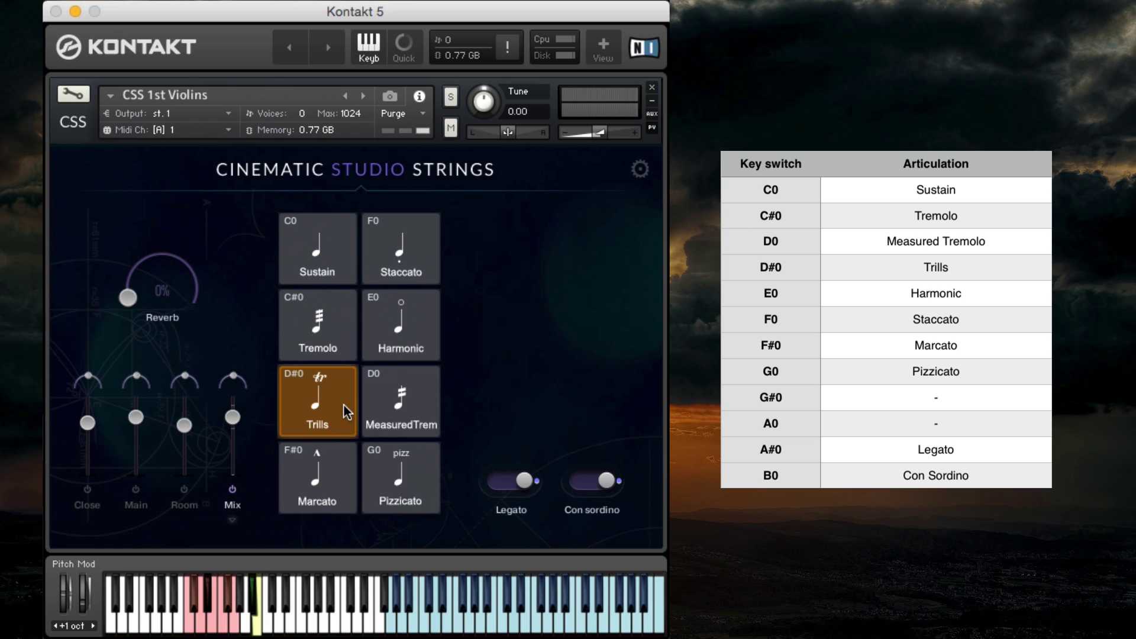
Step: View the options of the Staccato, Pizzicato, measured tremolo and Marcato articulations, ending on Sustain
{"action": "left_click", "coordinate": [432, 249]}
{"action": "left_click", "coordinate": [398, 461]}
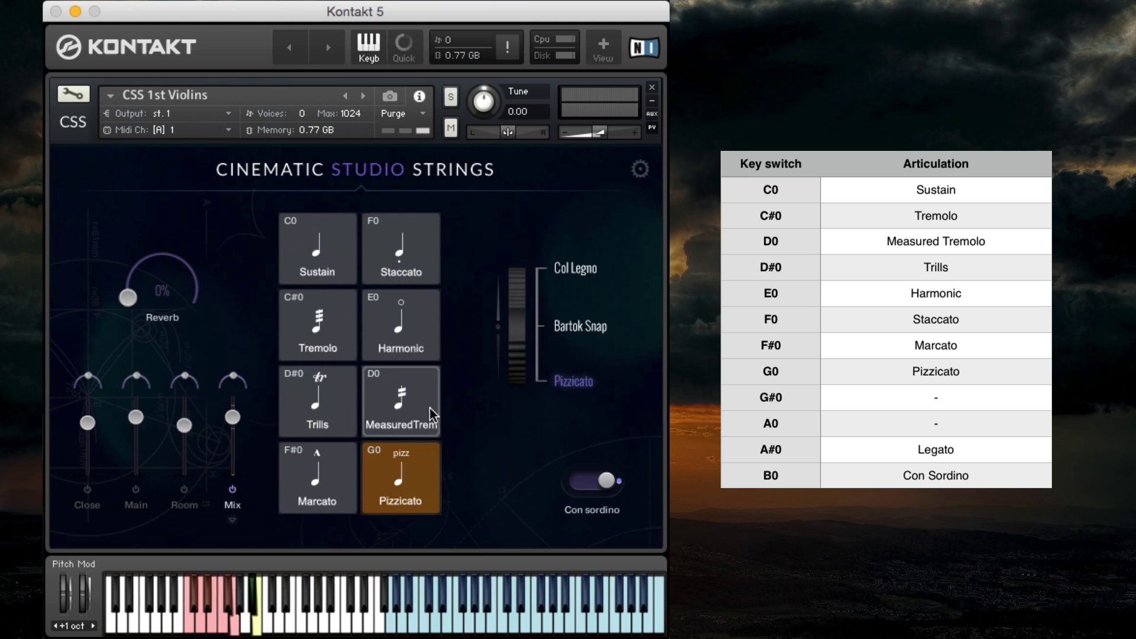
{"action": "left_click", "coordinate": [431, 405]}
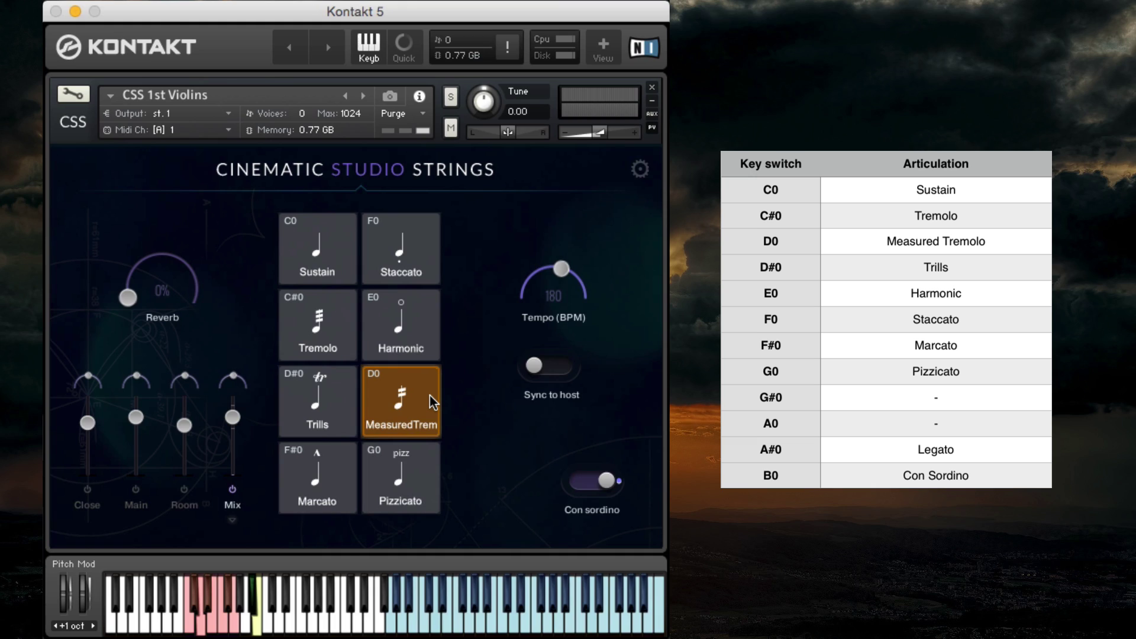
{"action": "left_click", "coordinate": [347, 476]}
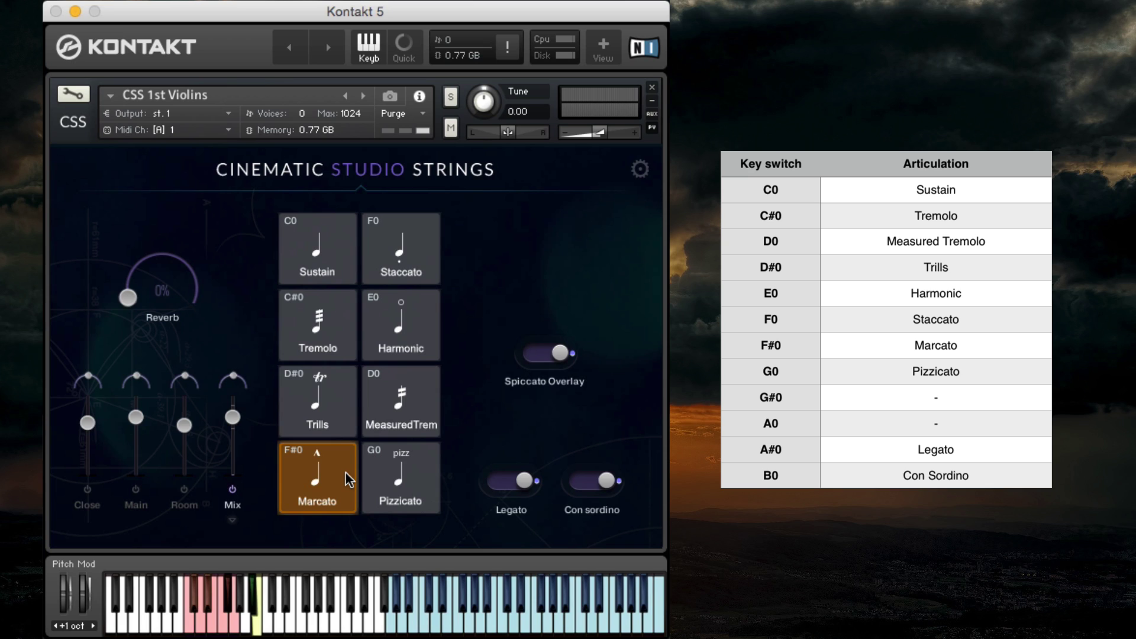
{"action": "left_click", "coordinate": [346, 254]}
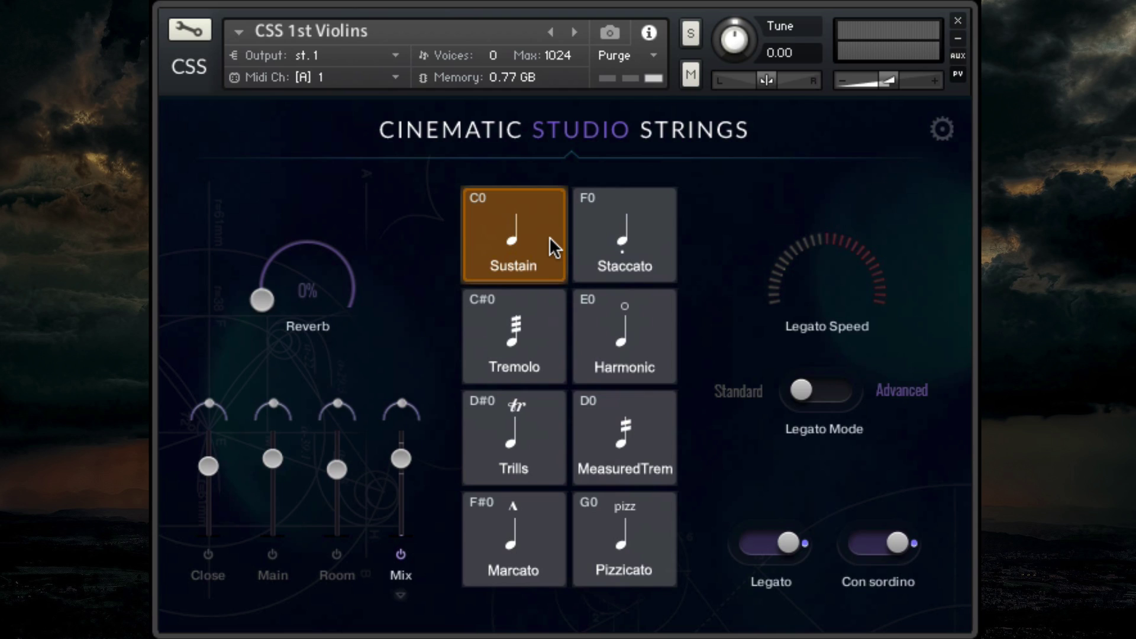
Step: Try E0 as the key switch for Sustain, and reset all key switch assignments
{"action": "right_click", "coordinate": [550, 237]}
{"action": "right_click", "coordinate": [547, 229]}
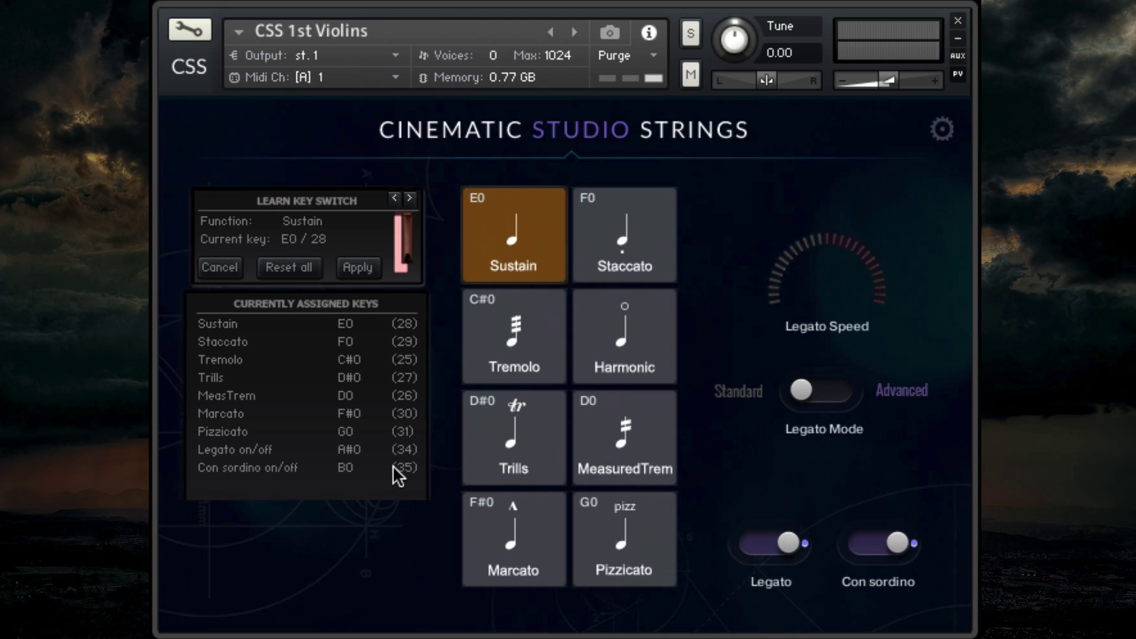
{"action": "left_click", "coordinate": [290, 269]}
{"action": "left_click", "coordinate": [224, 272]}
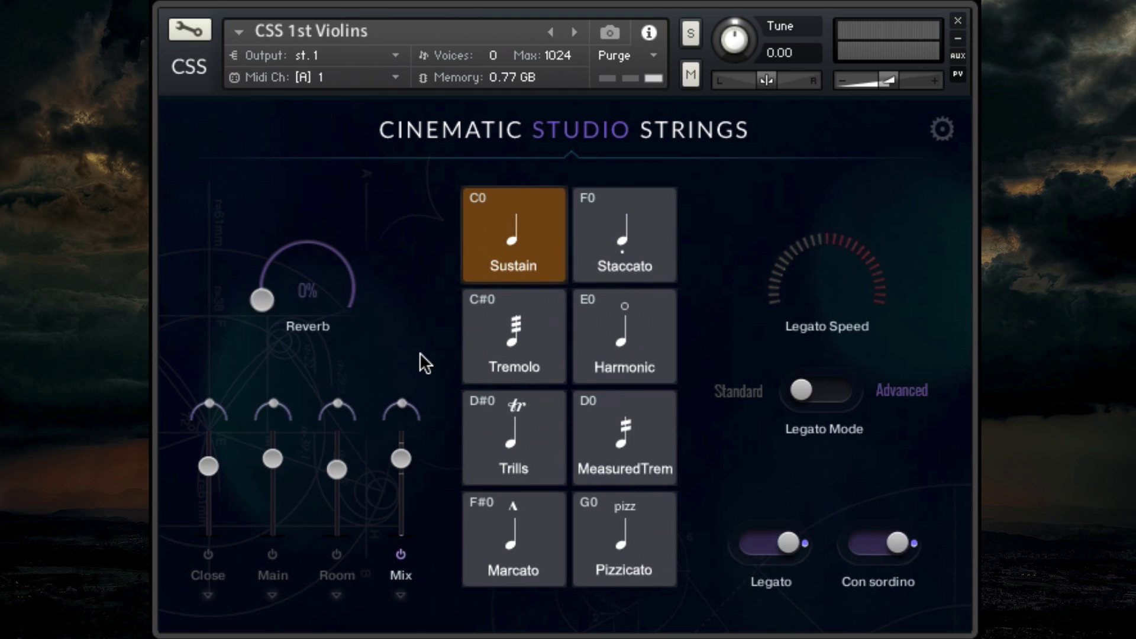
Step: Unload the Tremolo and Trills articulations from memory and load them again
{"action": "left_click", "coordinate": [538, 342]}
{"action": "left_click", "coordinate": [547, 422]}
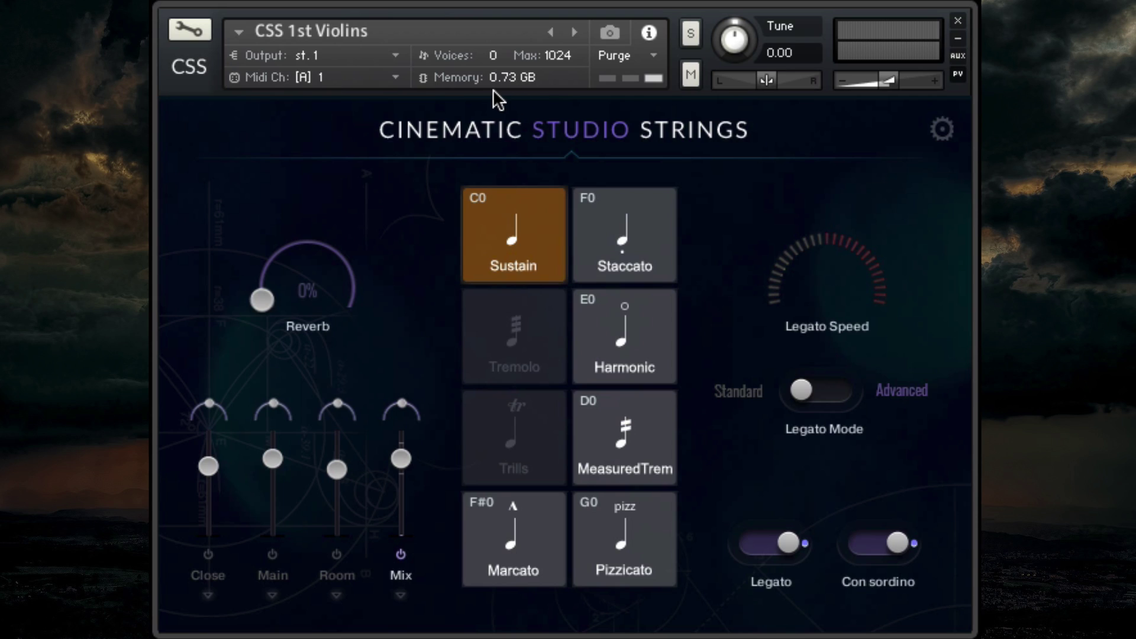
{"action": "left_click", "coordinate": [547, 307]}
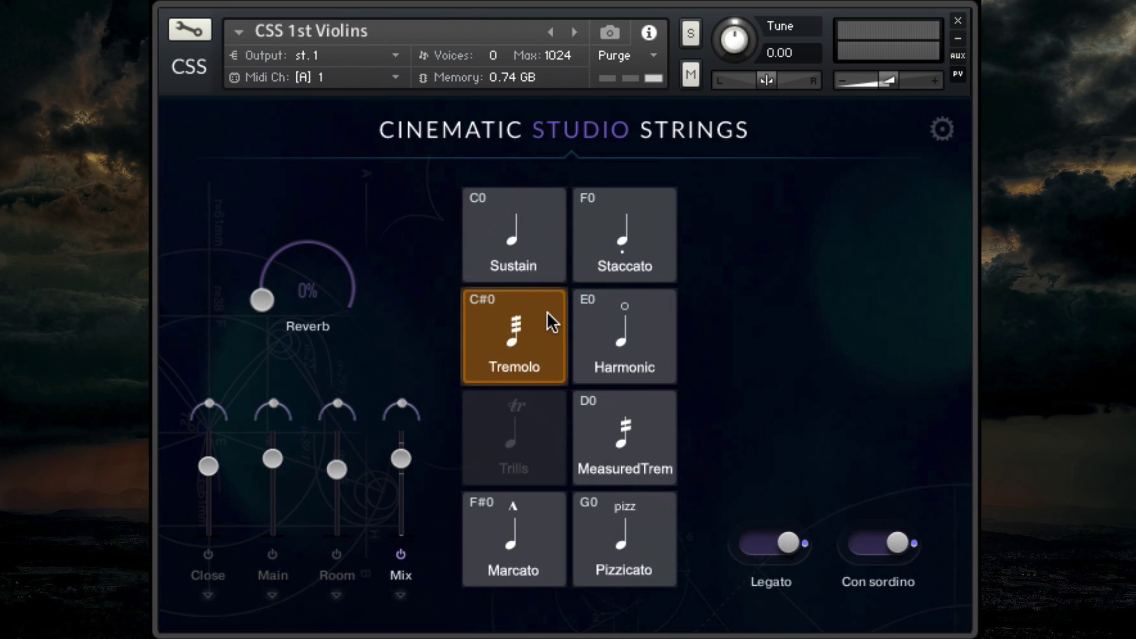
{"action": "left_click", "coordinate": [556, 422]}
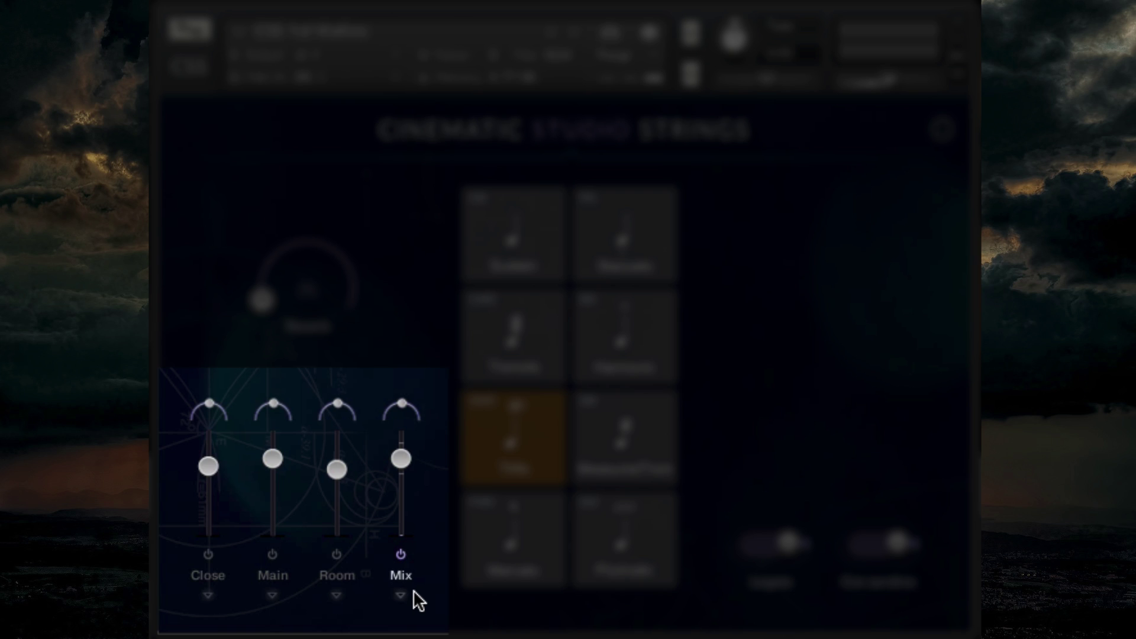
Step: Enable the Close, Main and Room microphone positions in place of the Mix position
{"action": "left_click", "coordinate": [214, 557]}
{"action": "left_click", "coordinate": [273, 556]}
{"action": "left_click", "coordinate": [343, 558]}
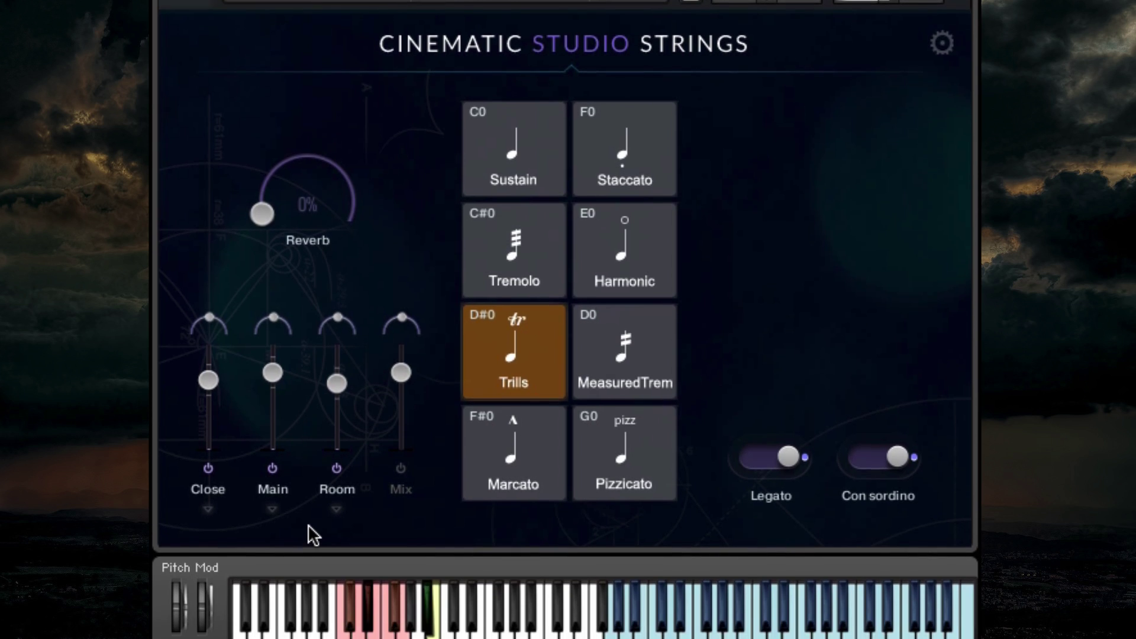
Step: Route the Close microphone to output st.1, Main to st.2 and Room to st.3
{"action": "left_click", "coordinate": [209, 496]}
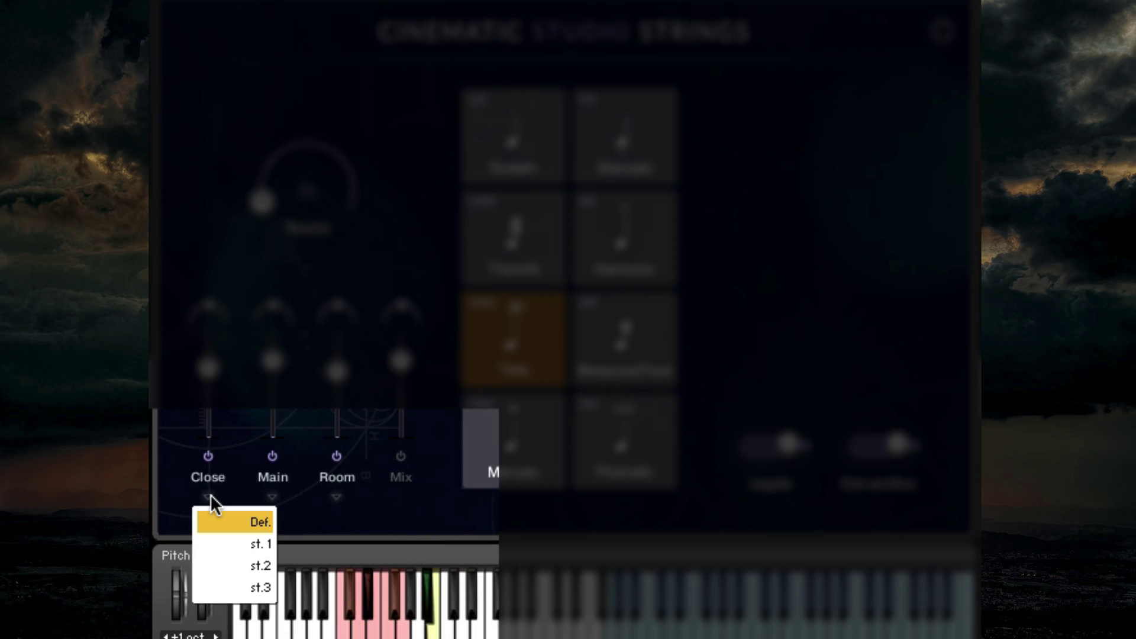
{"action": "left_click", "coordinate": [228, 538]}
{"action": "left_click", "coordinate": [271, 497]}
{"action": "left_click", "coordinate": [290, 565]}
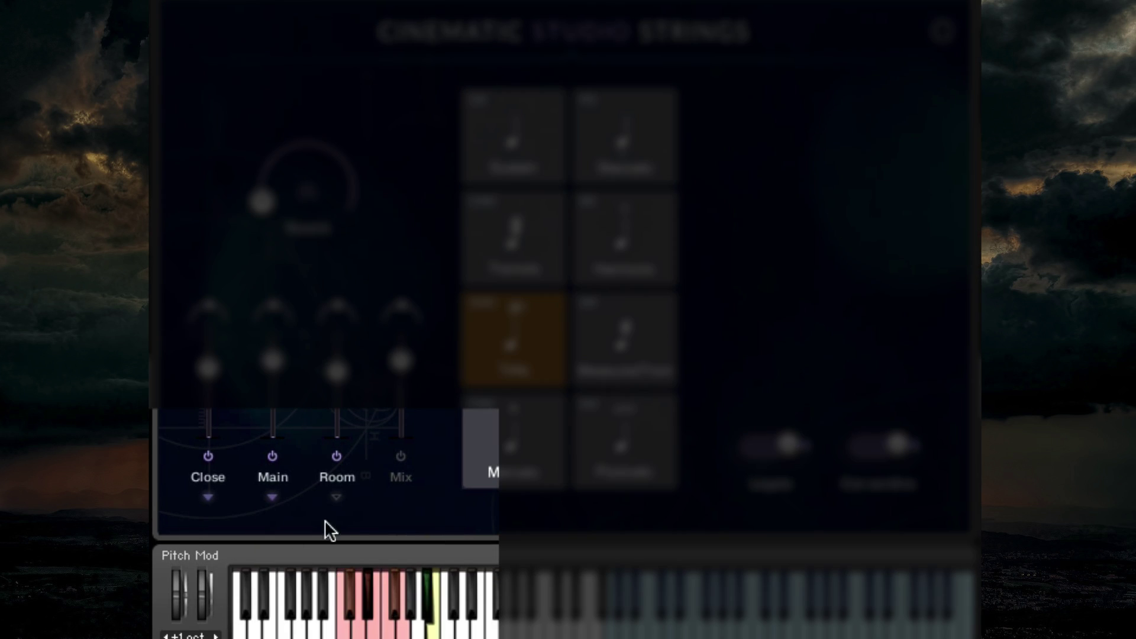
{"action": "left_click", "coordinate": [338, 497]}
{"action": "left_click", "coordinate": [377, 588]}
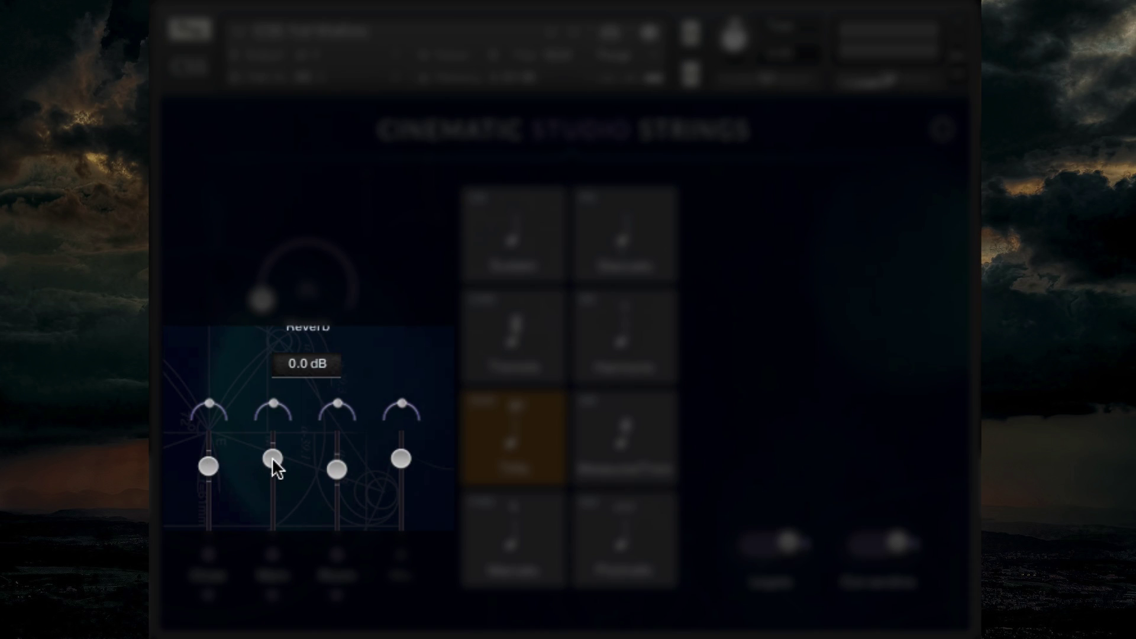
{"action": "mouse_move", "coordinate": [337, 470]}
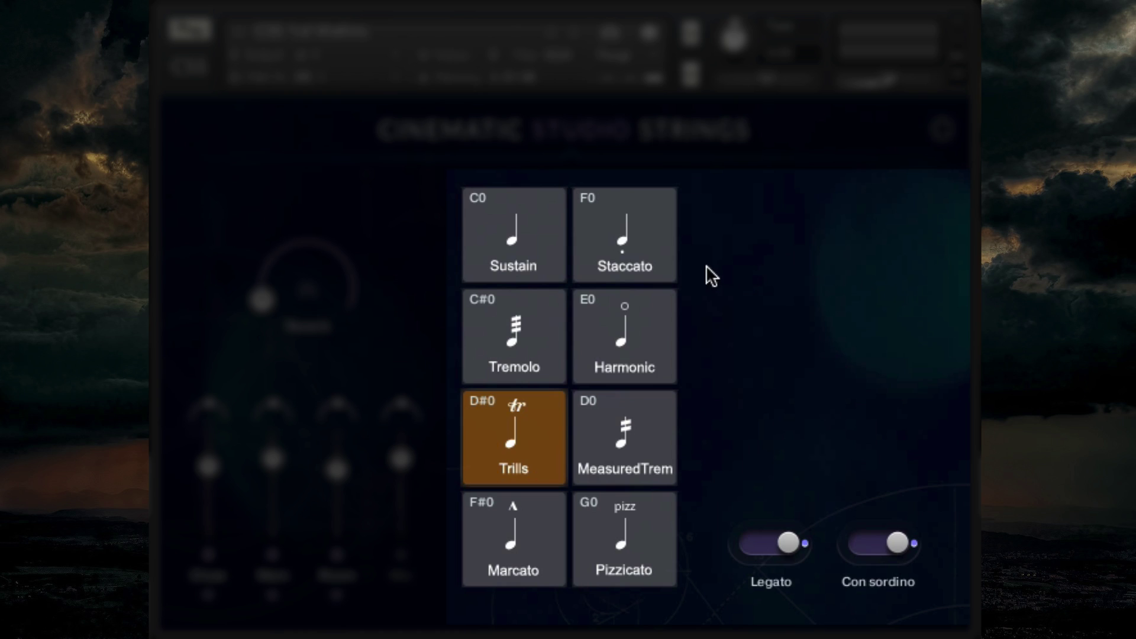
Step: Select the Staccato articulation and check the MIDI CC automation options of its short-note type wheel
{"action": "left_click", "coordinate": [656, 235]}
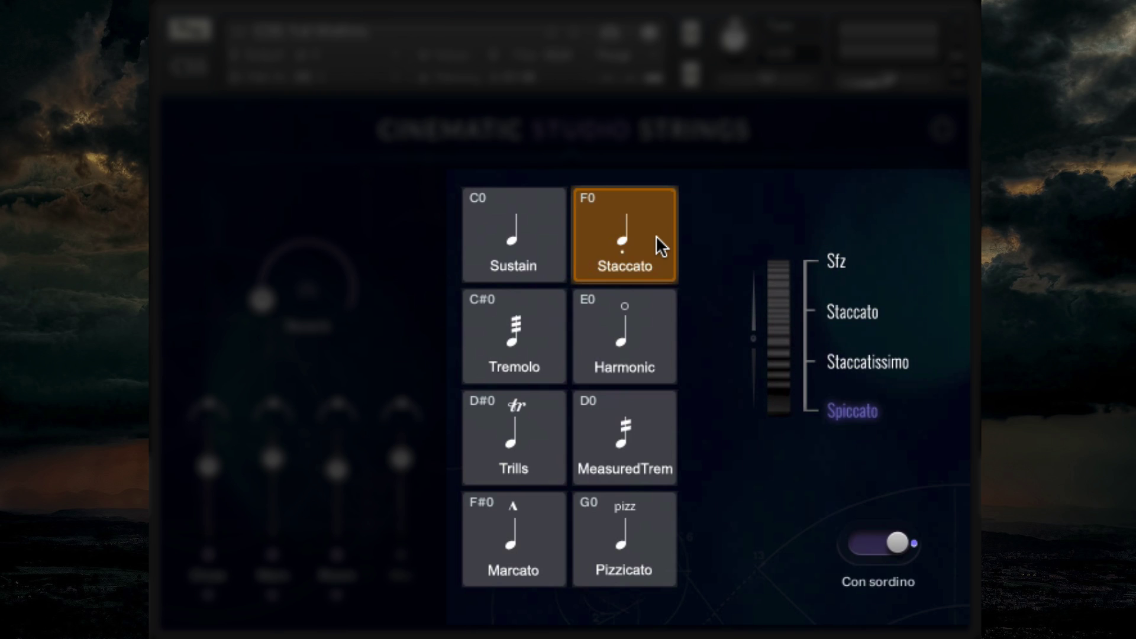
{"action": "right_click", "coordinate": [781, 308]}
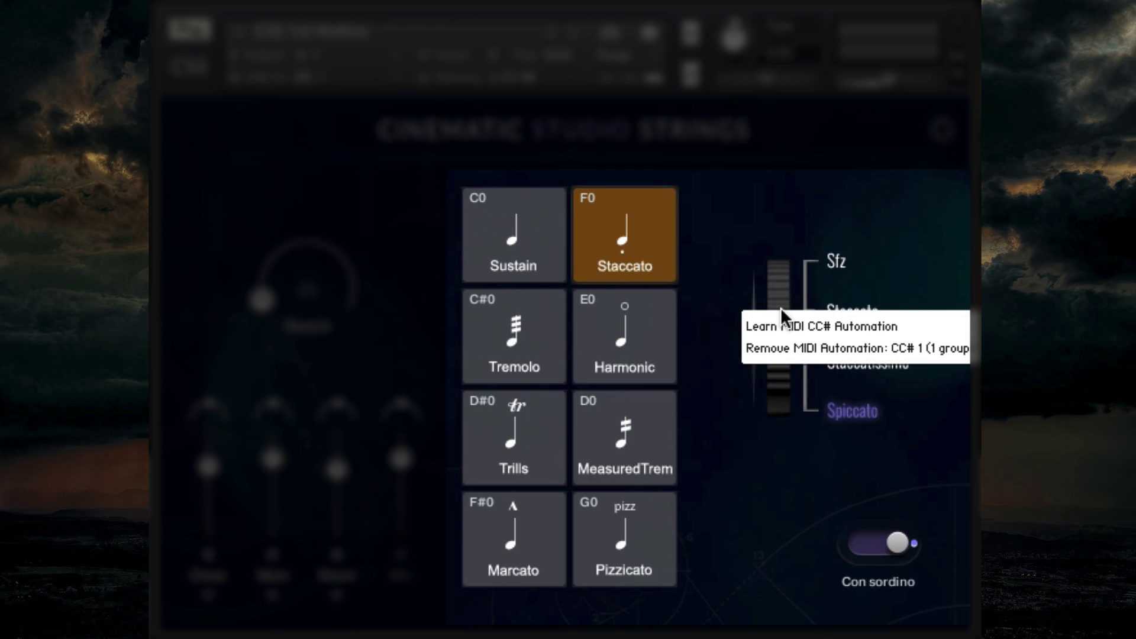
{"action": "left_click", "coordinate": [722, 262]}
Step: View the Pizzicato variations, then select Marcato and try its Spiccato Overlay switch
{"action": "left_click", "coordinate": [661, 527]}
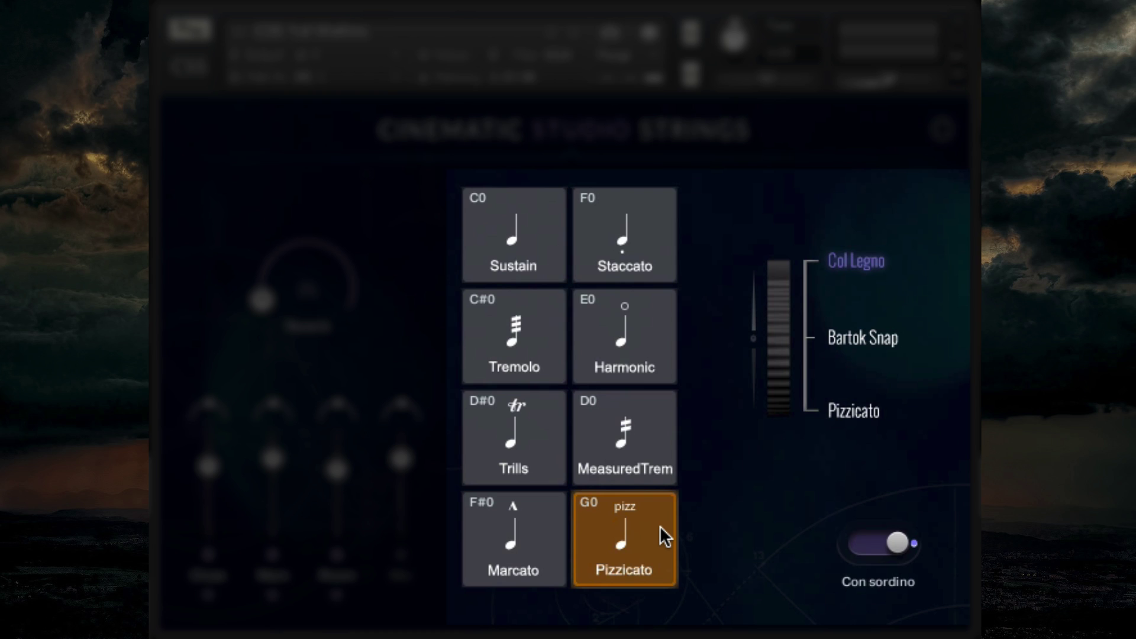
{"action": "left_click", "coordinate": [558, 535]}
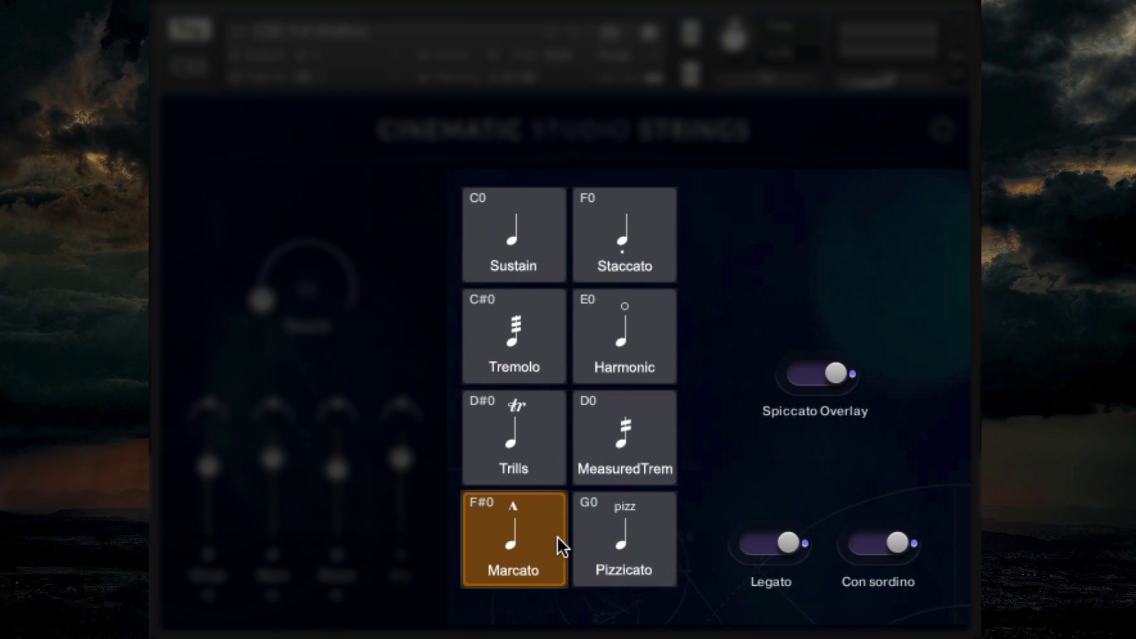
{"action": "left_click", "coordinate": [802, 371]}
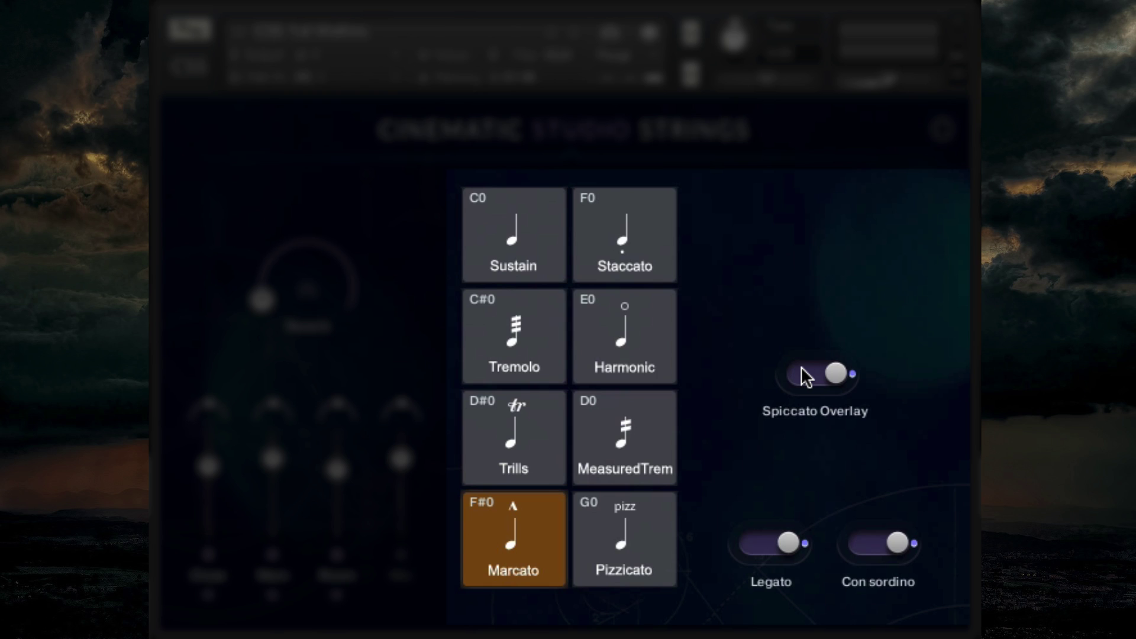
Step: Select the measured tremolo and try its Sync to host option, leaving it off
{"action": "left_click", "coordinate": [657, 435]}
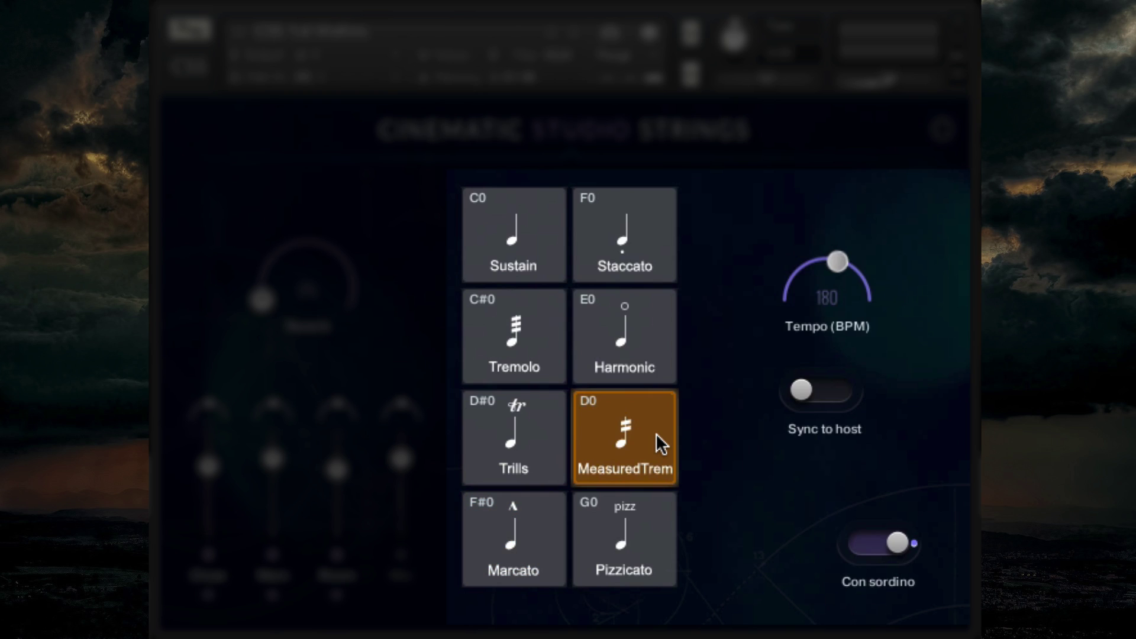
{"action": "left_click", "coordinate": [829, 391]}
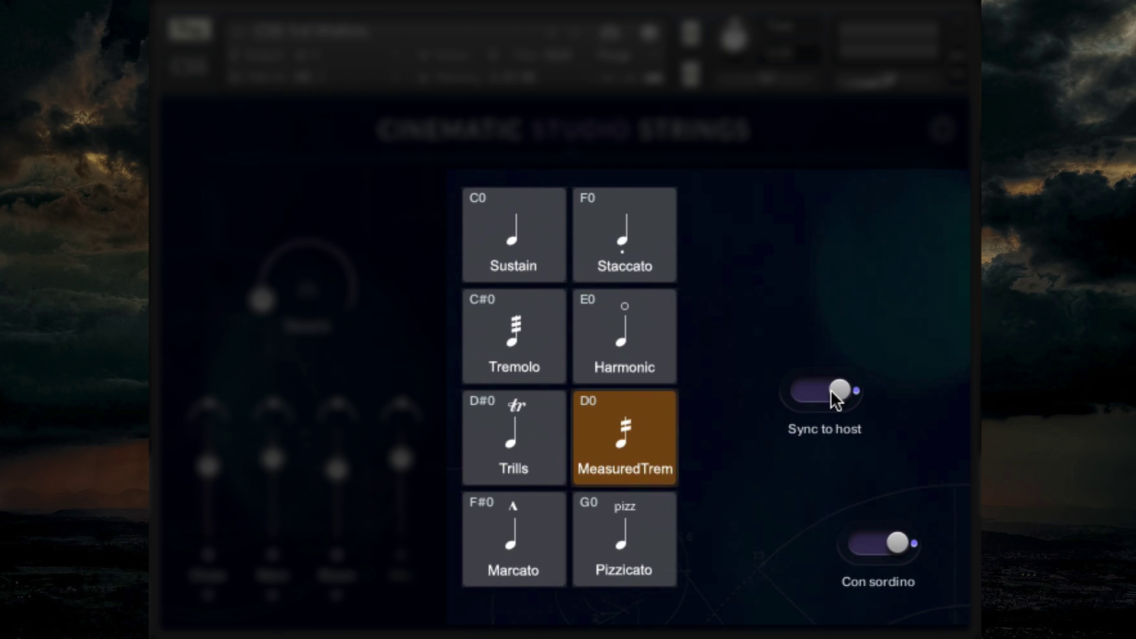
{"action": "left_click", "coordinate": [830, 389]}
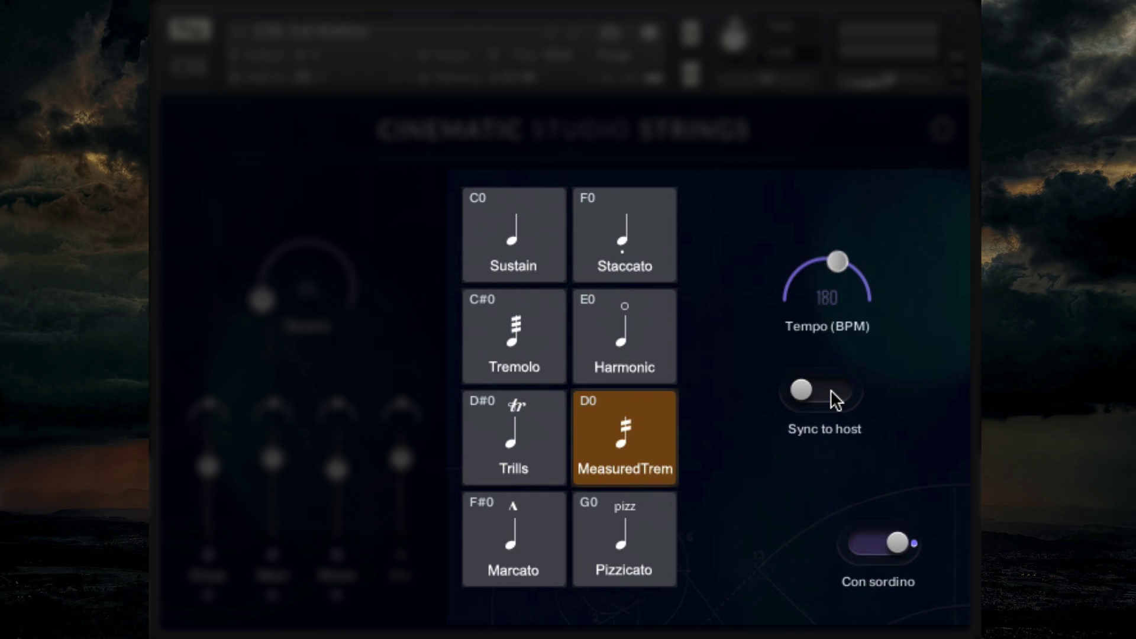
Step: Turn Legato off with Tremolo selected, and compare the attack and release settings of Sustain, Harmonic and Trills
{"action": "left_click", "coordinate": [515, 346]}
{"action": "left_click", "coordinate": [751, 544]}
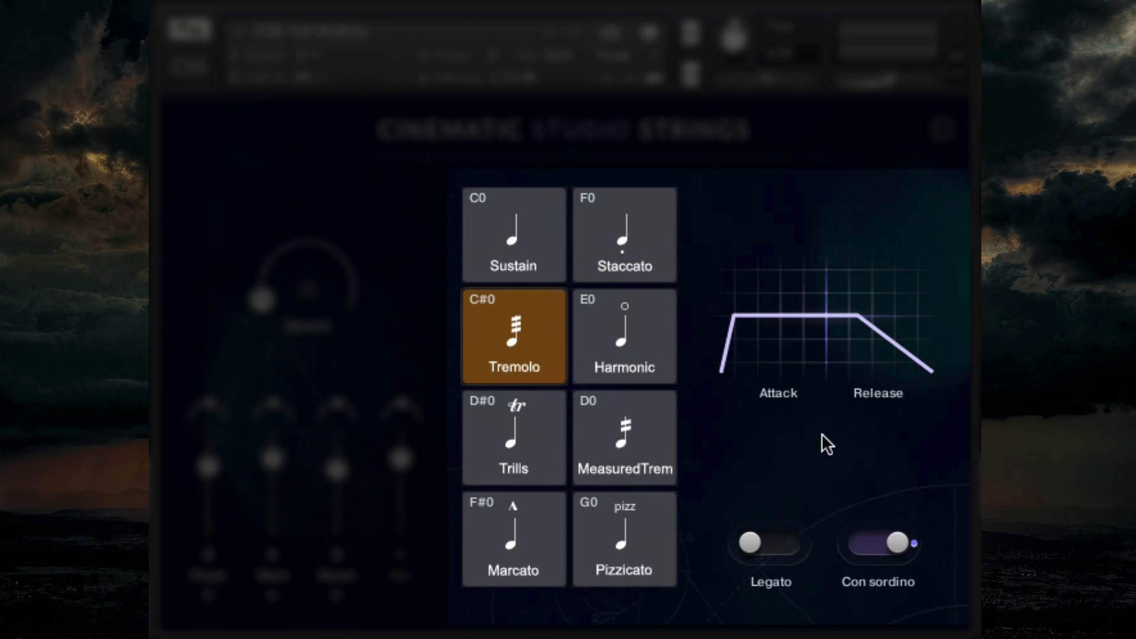
{"action": "left_click", "coordinate": [505, 240]}
{"action": "left_click", "coordinate": [631, 329]}
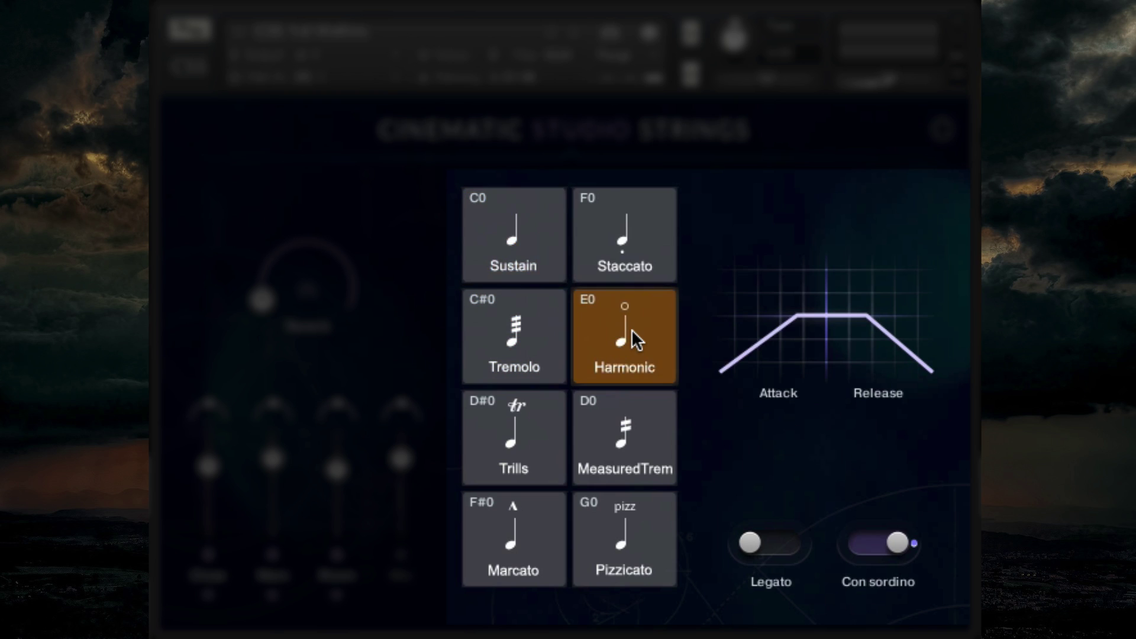
{"action": "left_click", "coordinate": [519, 413]}
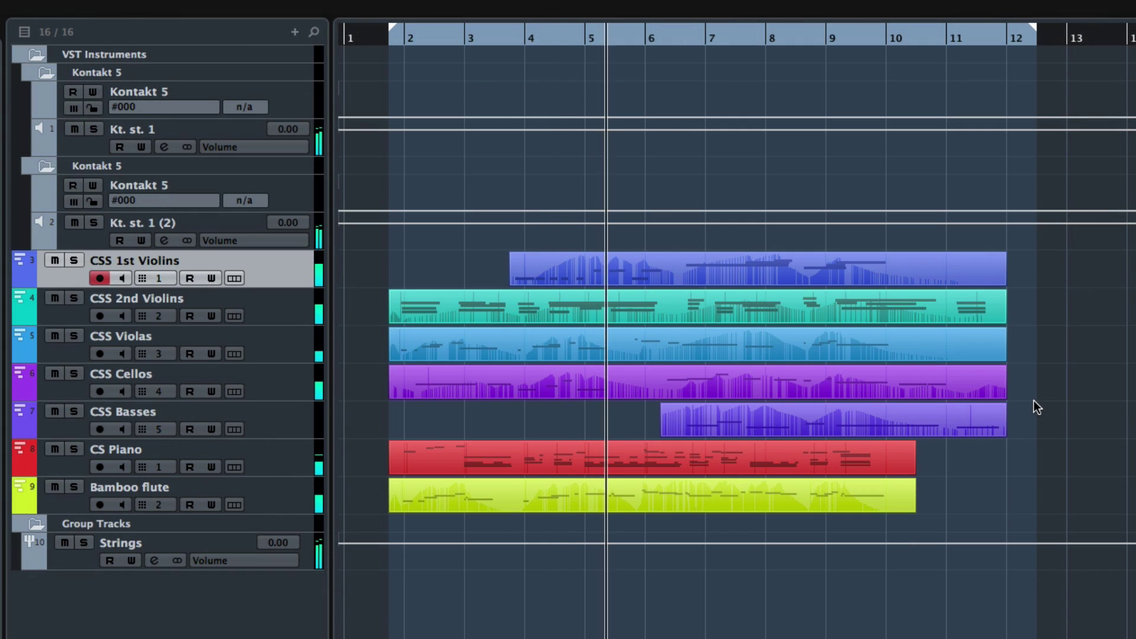
Step: Switch to the sequencer project and examine the notes and modulation curve of the CSS 1st Violins part
{"action": "left_click", "coordinate": [897, 269]}
{"action": "double_click", "coordinate": [892, 267]}
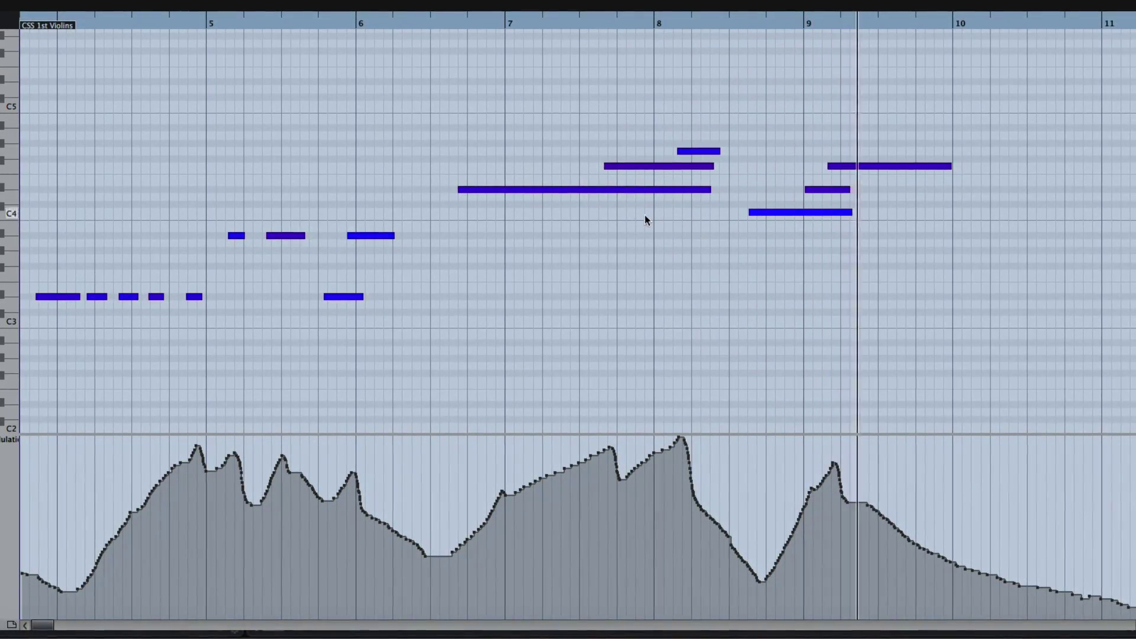
{"action": "key", "text": "Escape"}
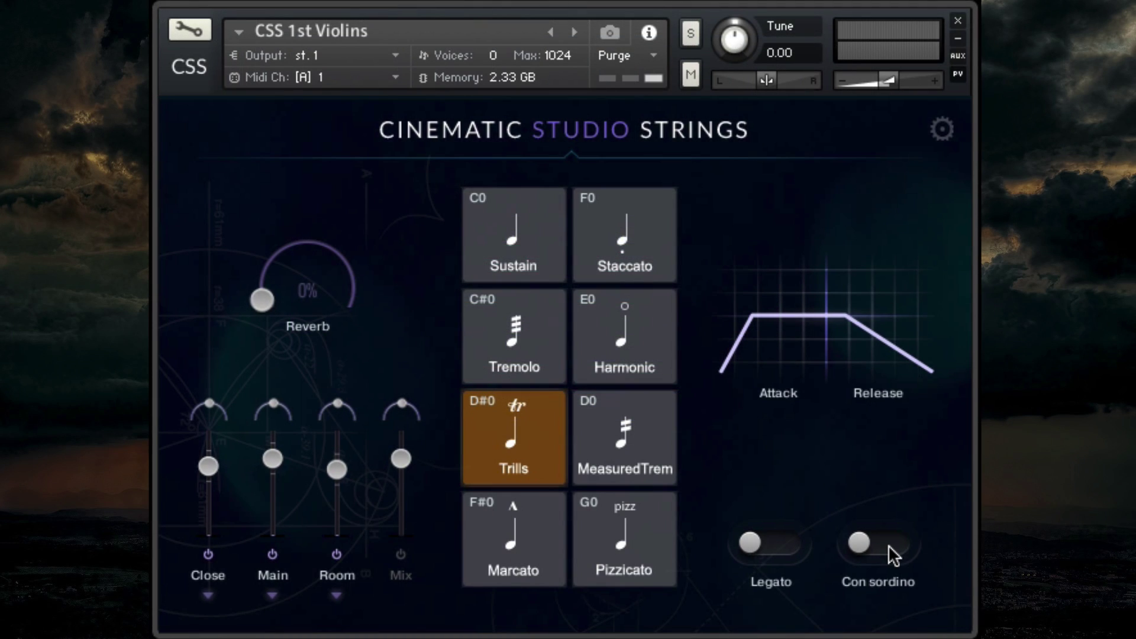
Step: Turn on Con sordino for the 1st Violins and open the instrument's controller settings
{"action": "left_click", "coordinate": [889, 545]}
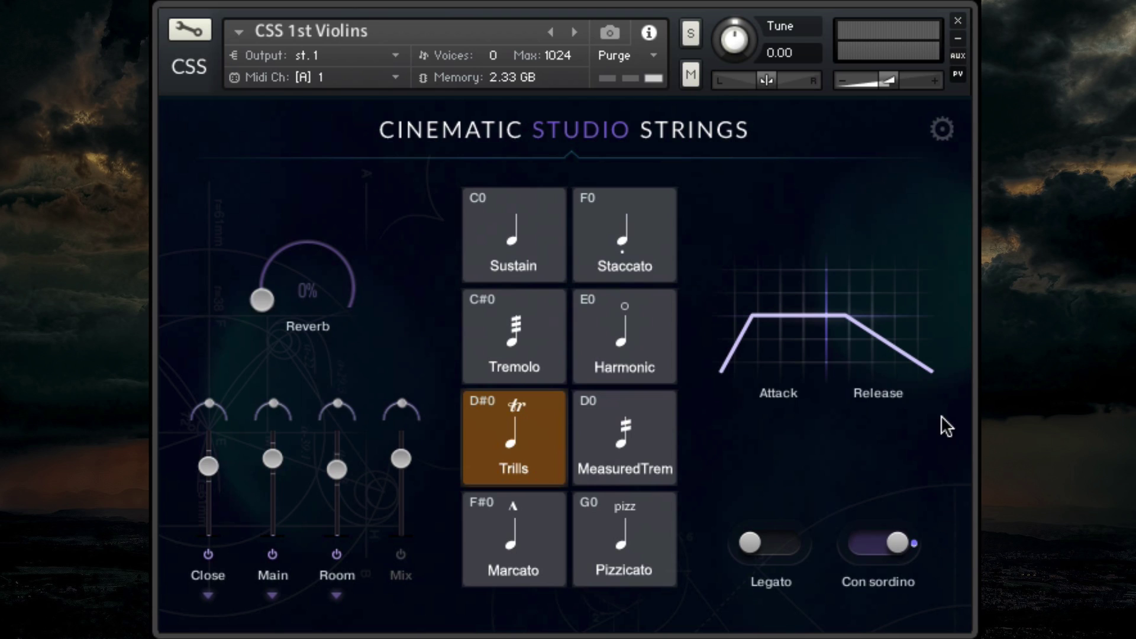
{"action": "left_click", "coordinate": [951, 135]}
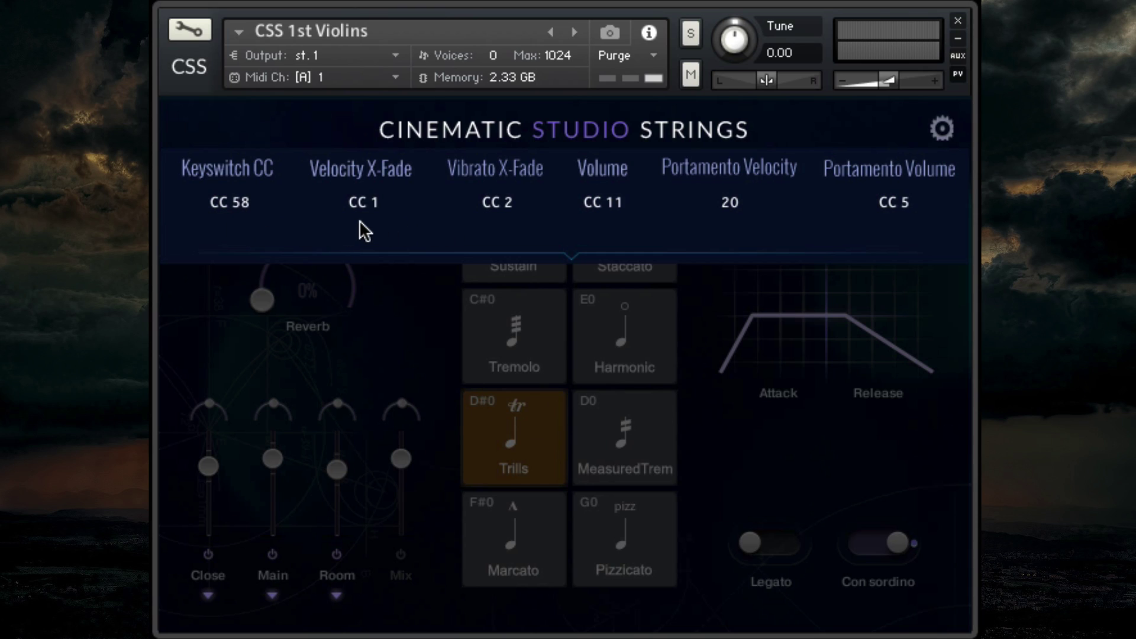
Step: Check which MIDI controllers can be assigned to Vibrato X-Fade in the 1st Violins' controller settings
{"action": "left_click", "coordinate": [499, 204]}
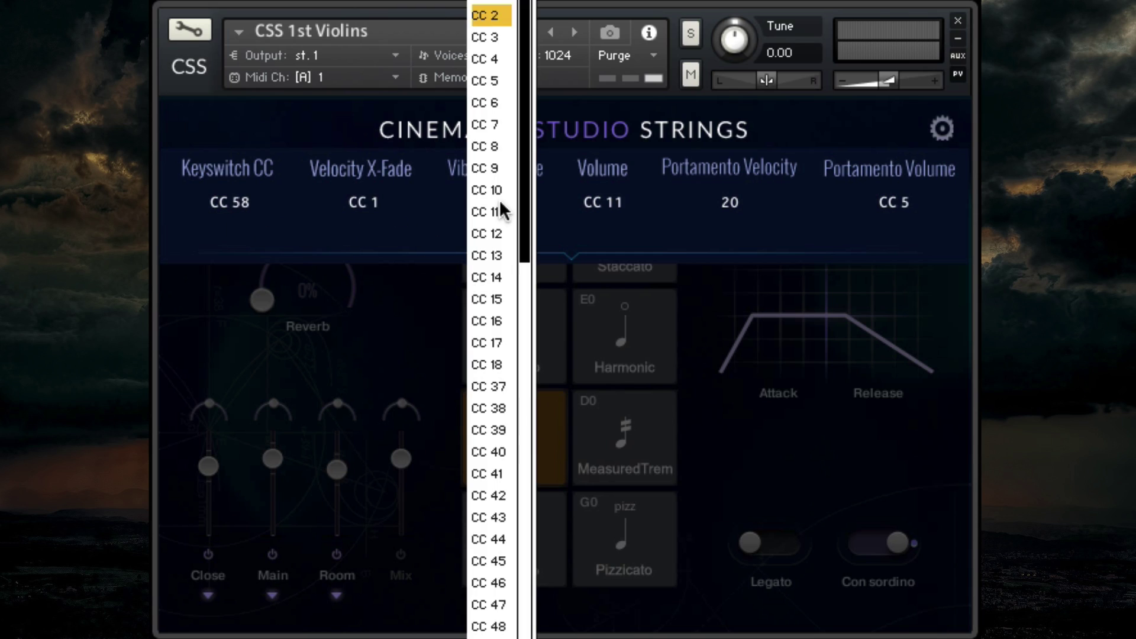
{"action": "left_click", "coordinate": [415, 220]}
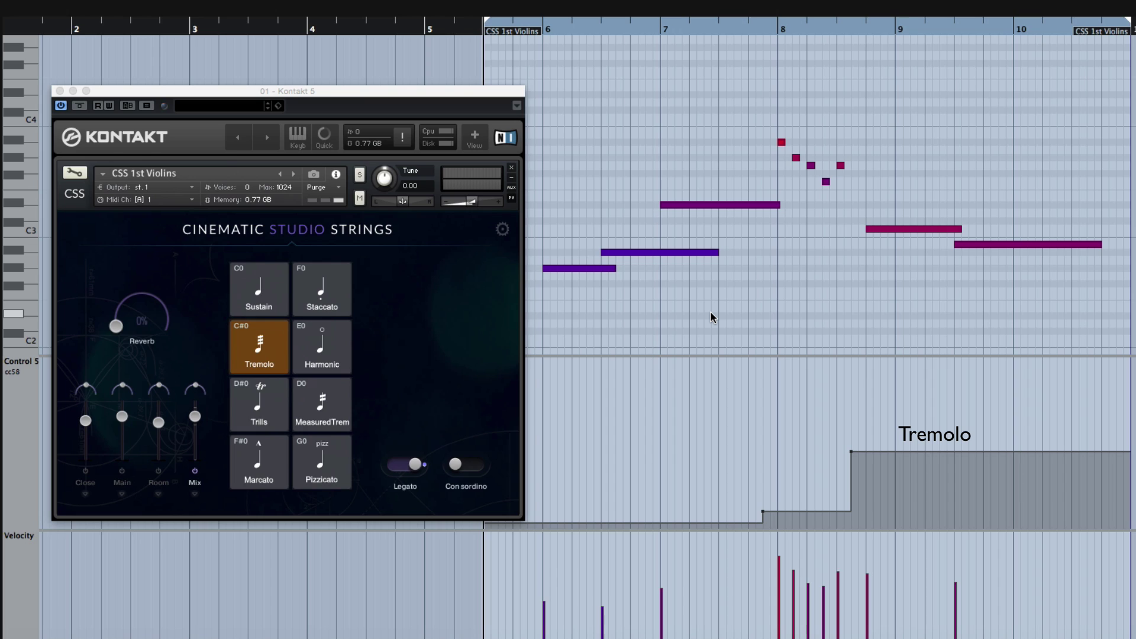
Step: Switch to the sequencer and move the playback position among bars 6, 8 and 9 to check the CC58 articulation changes
{"action": "left_click", "coordinate": [649, 35]}
{"action": "left_click", "coordinate": [800, 35]}
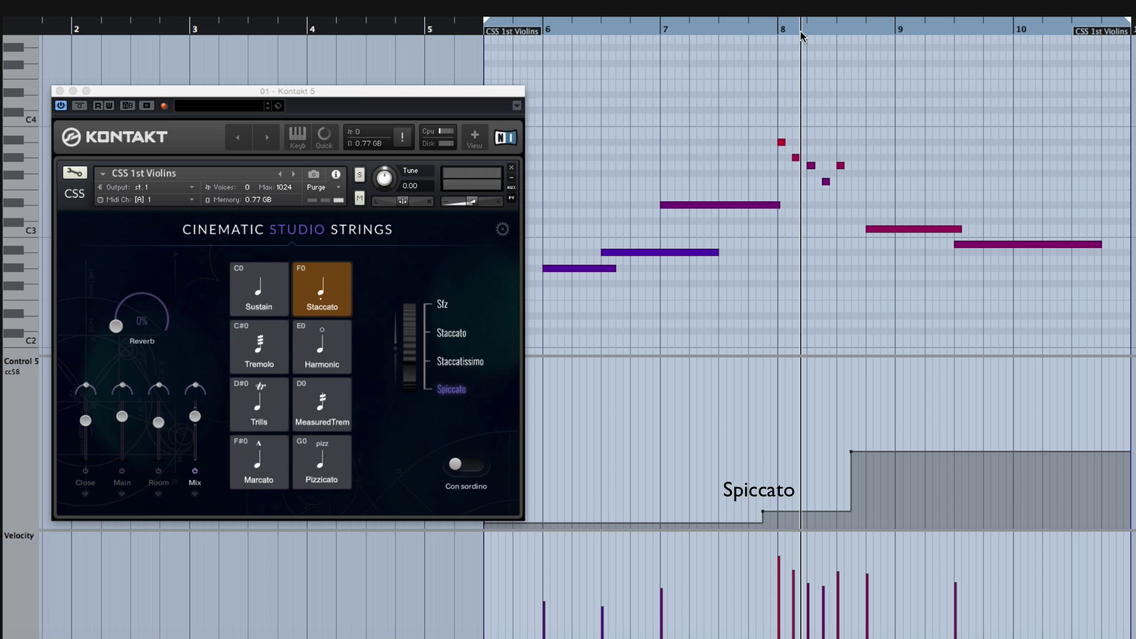
{"action": "left_click", "coordinate": [929, 32]}
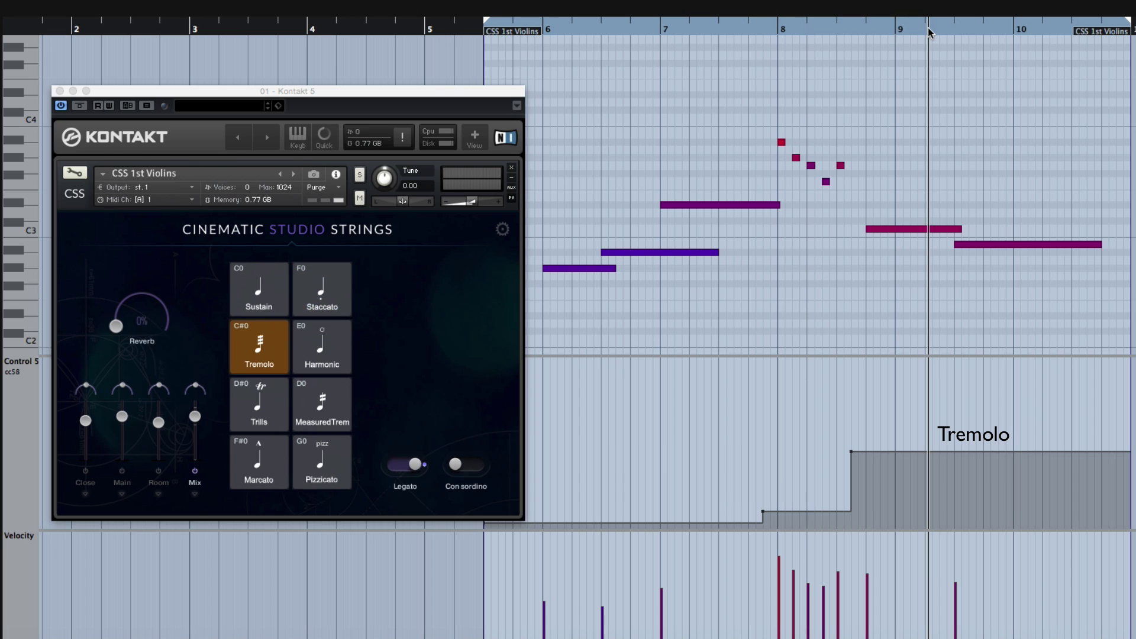
{"action": "left_click", "coordinate": [816, 32]}
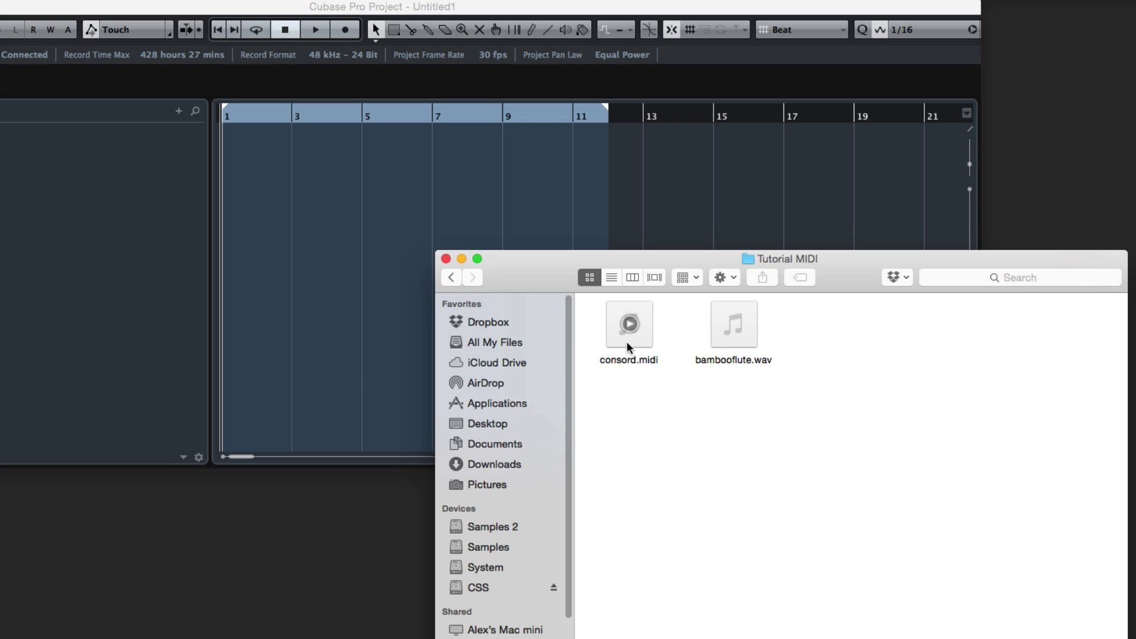
Step: Import consord.midi and bambooflute.wav from the Tutorial MIDI folder into the Cubase project at bar 1, and play the arrangement
{"action": "left_click_drag", "start_coordinate": [627, 342], "coordinate": [221, 324]}
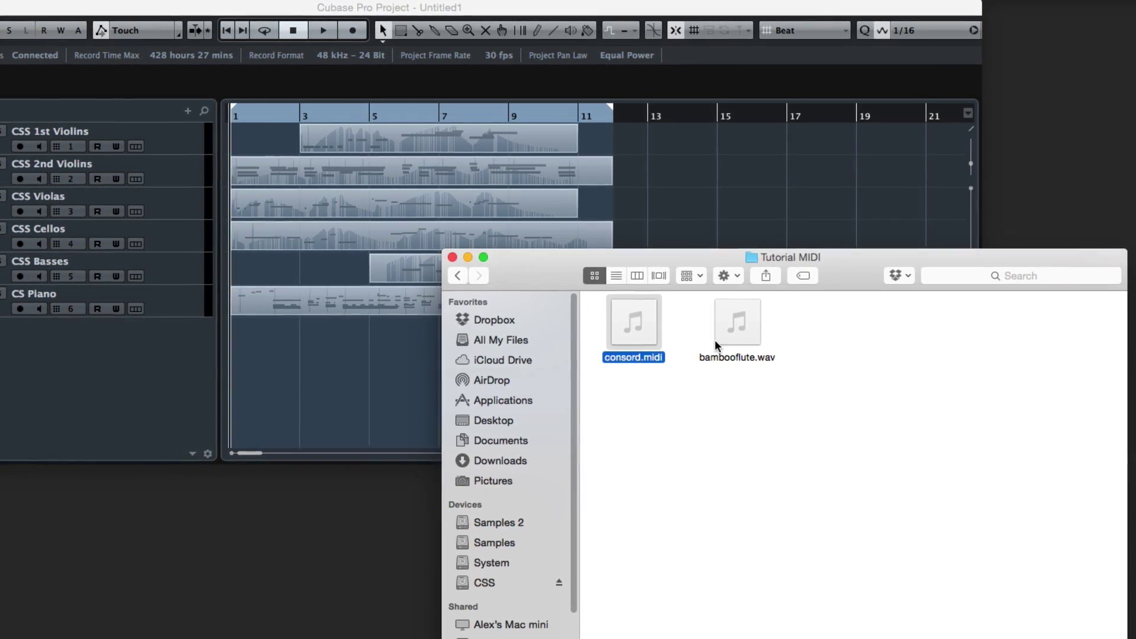
{"action": "left_click_drag", "start_coordinate": [715, 339], "coordinate": [261, 319]}
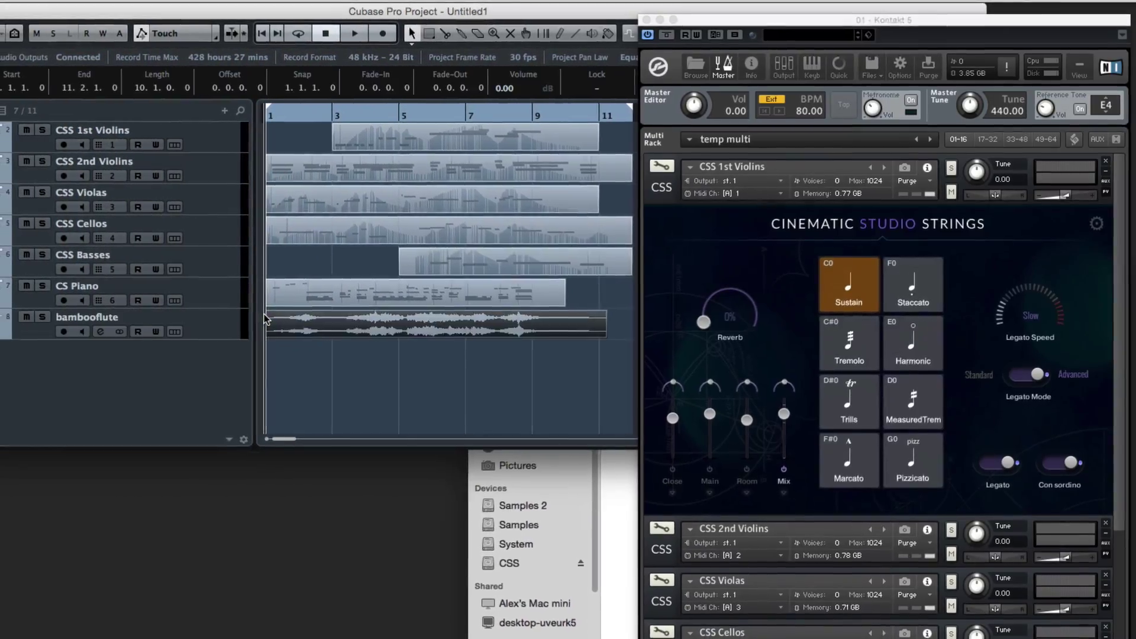
{"action": "key", "text": "space"}
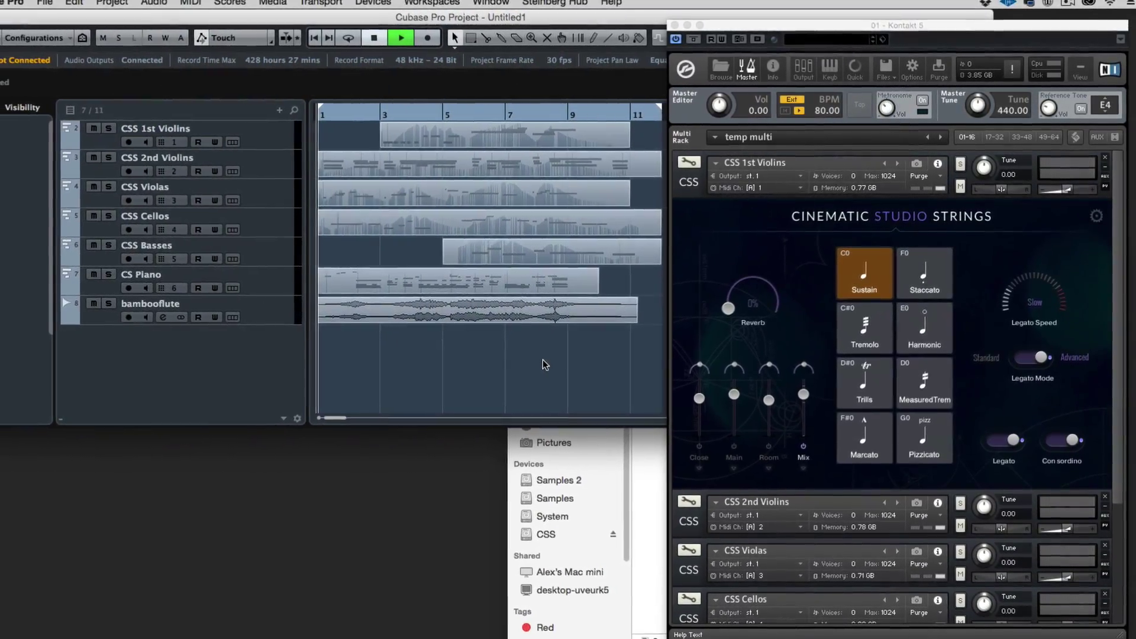